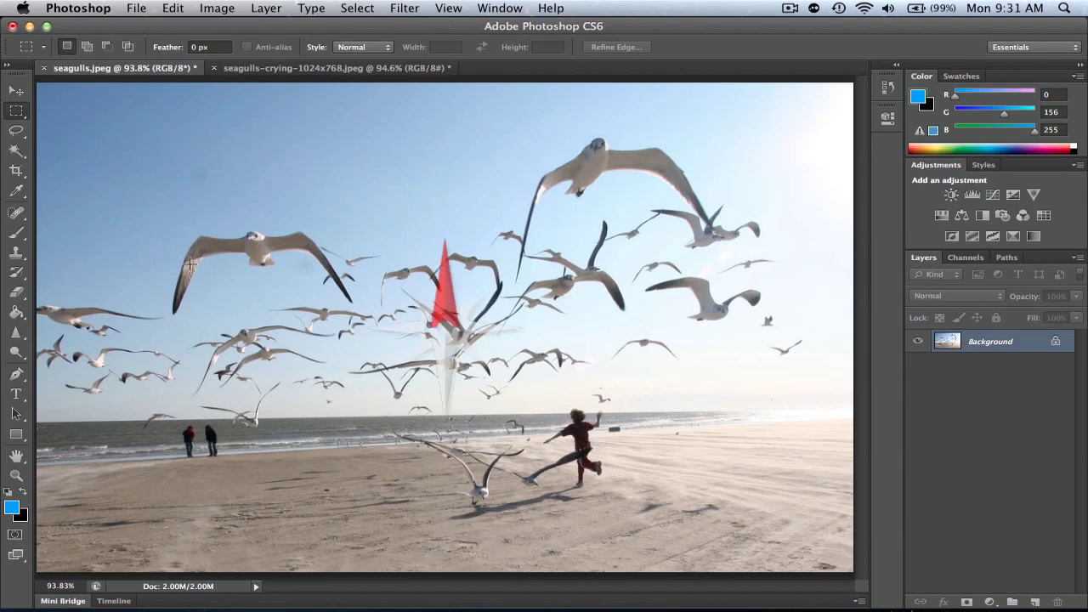
{"action": "scroll", "coordinate": [189, 264], "scroll_direction": "up", "scroll_amount": 3}
{"action": "scroll", "coordinate": [189, 264], "scroll_direction": "left", "scroll_amount": 5}
{"action": "scroll", "coordinate": [189, 263], "scroll_direction": "left", "scroll_amount": 3}
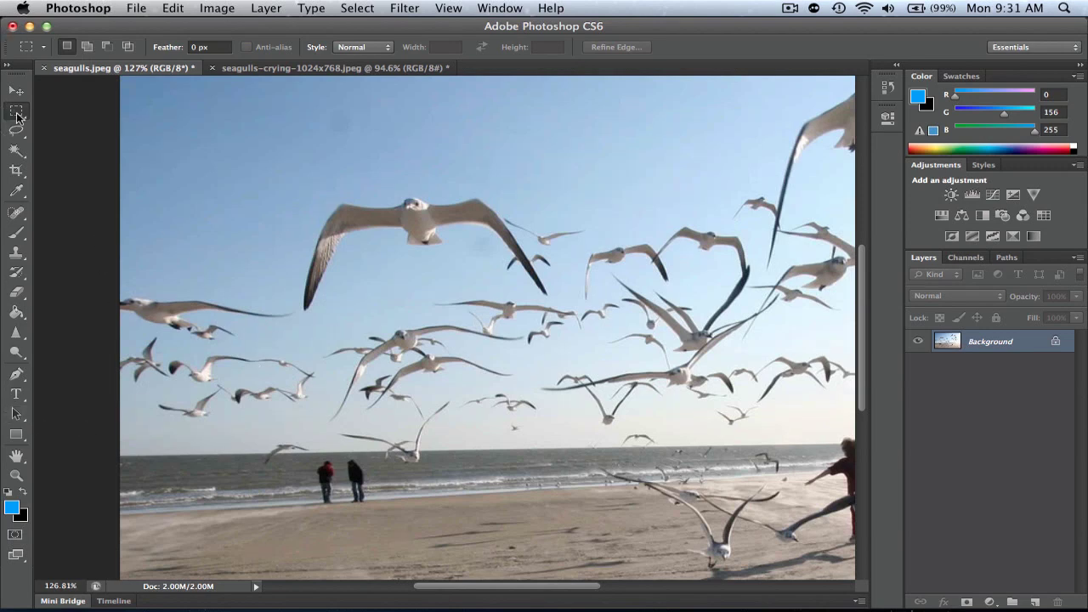
{"action": "left_click", "coordinate": [305, 69]}
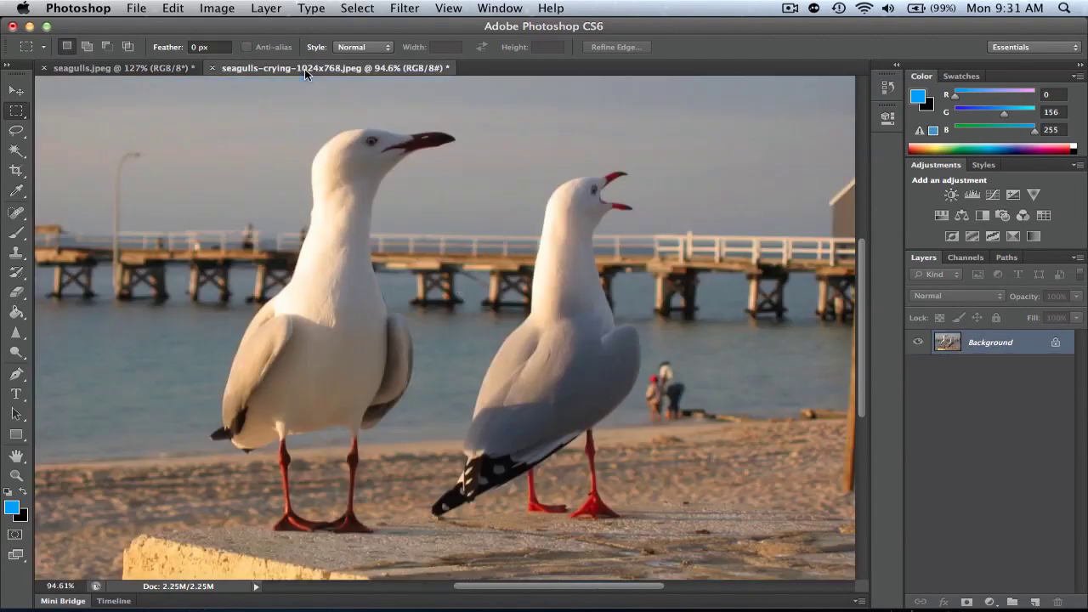
{"action": "left_click", "coordinate": [13, 255]}
{"action": "left_click", "coordinate": [16, 112]}
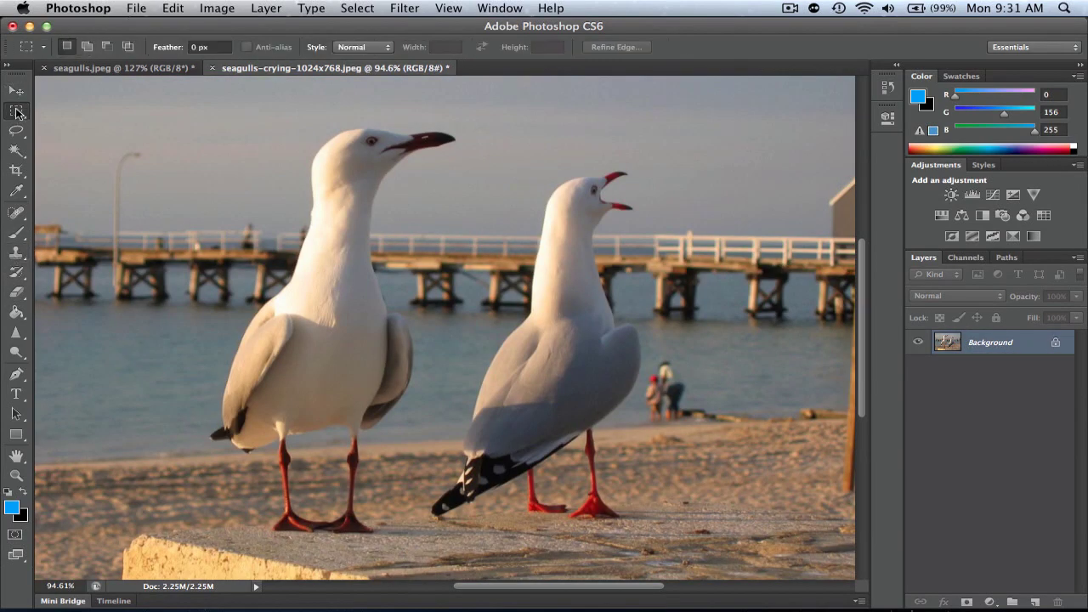
{"action": "left_click", "coordinate": [131, 68]}
- Select the gull at the left edge of the sky in seagulls.jpeg with a rectangular marquee and replace it using a Content-Aware fill
{"action": "scroll", "coordinate": [127, 333], "scroll_direction": "left", "scroll_amount": 5}
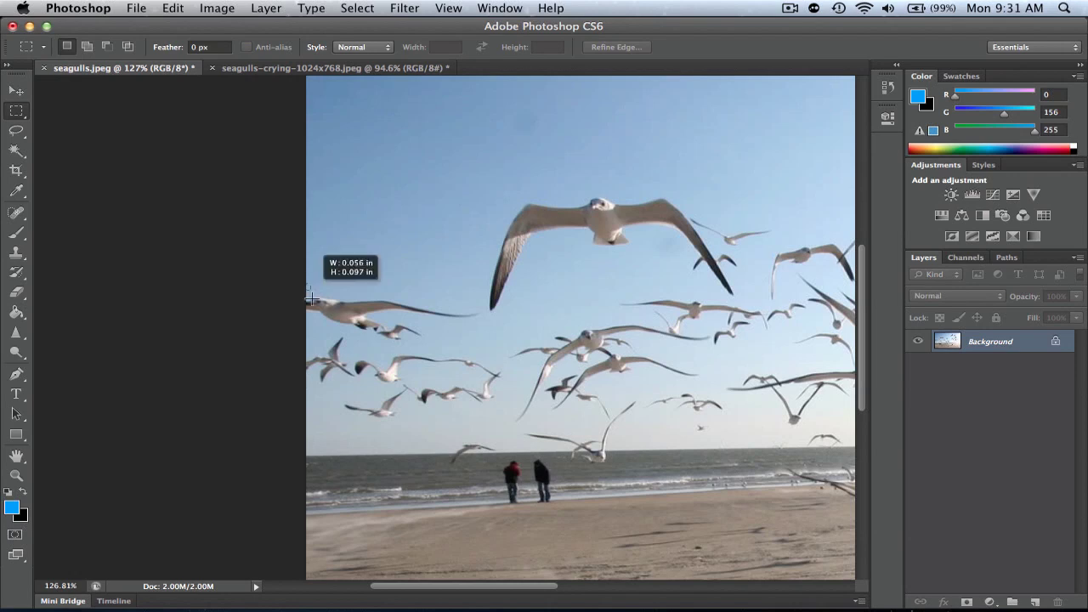
{"action": "left_click_drag", "start_coordinate": [385, 348], "coordinate": [483, 342]}
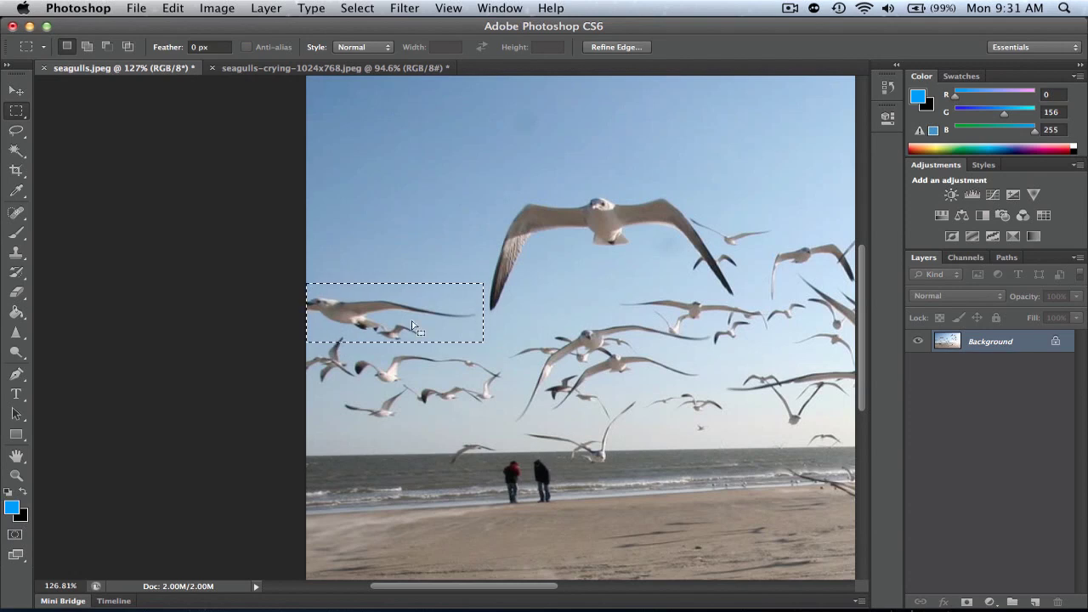
{"action": "left_click", "coordinate": [173, 7]}
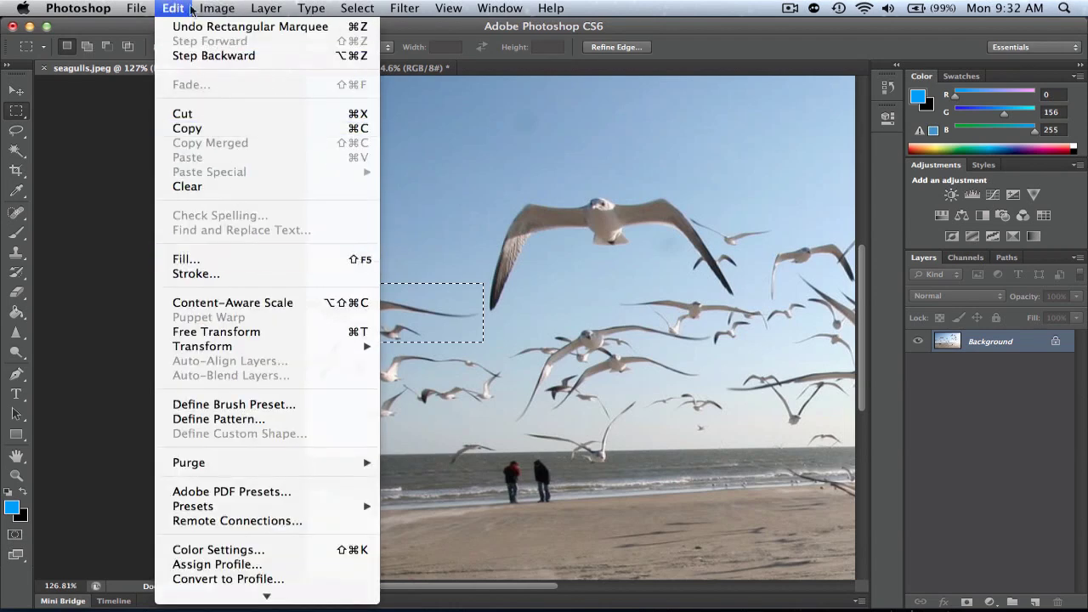
{"action": "left_click", "coordinate": [156, 6]}
{"action": "right_click", "coordinate": [411, 305]}
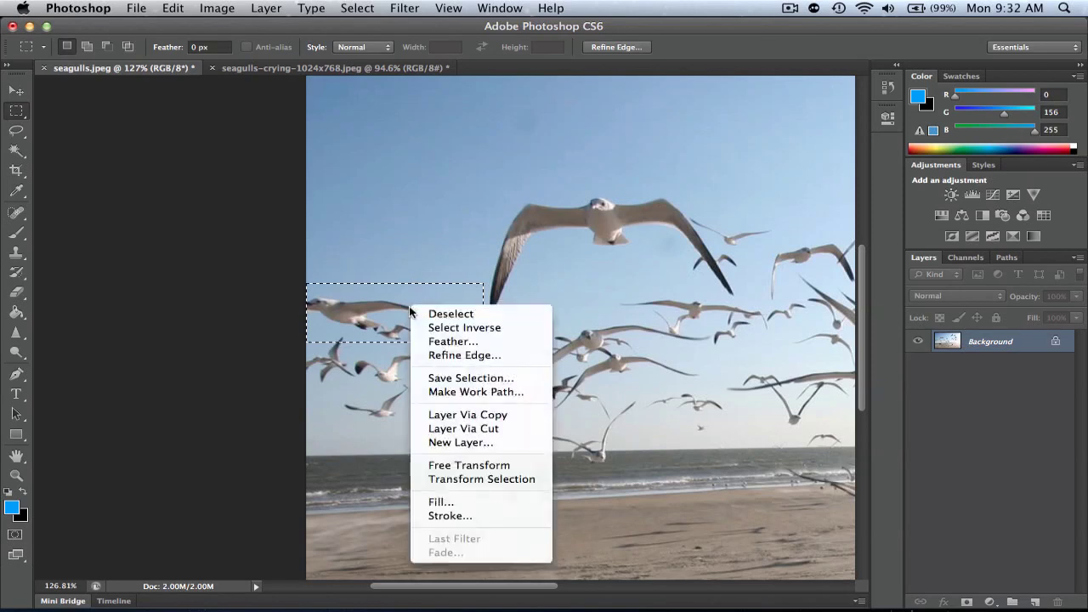
{"action": "left_click", "coordinate": [478, 500]}
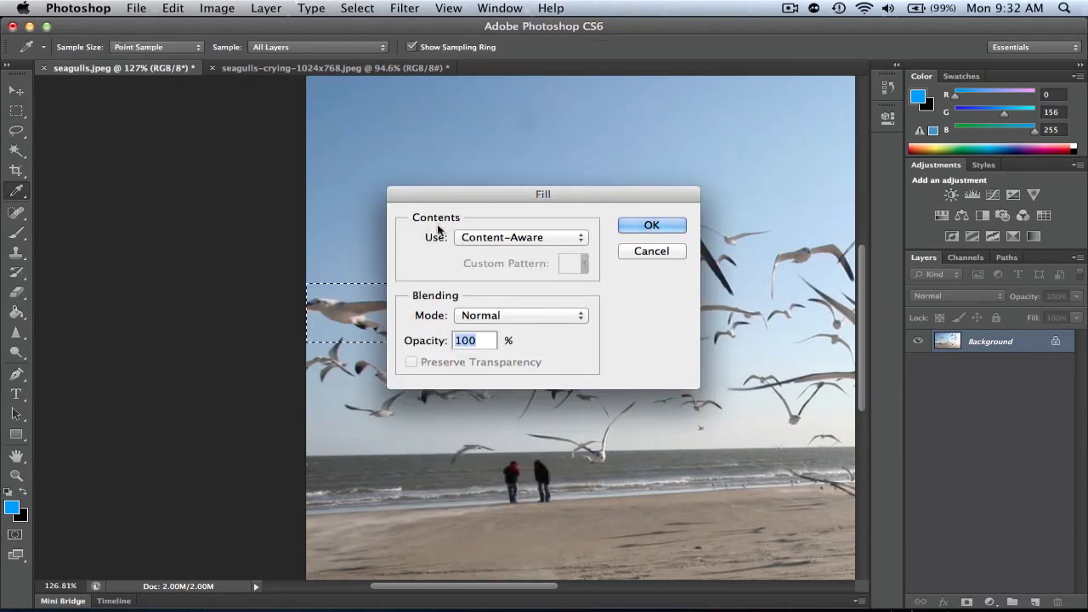
{"action": "left_click", "coordinate": [527, 237]}
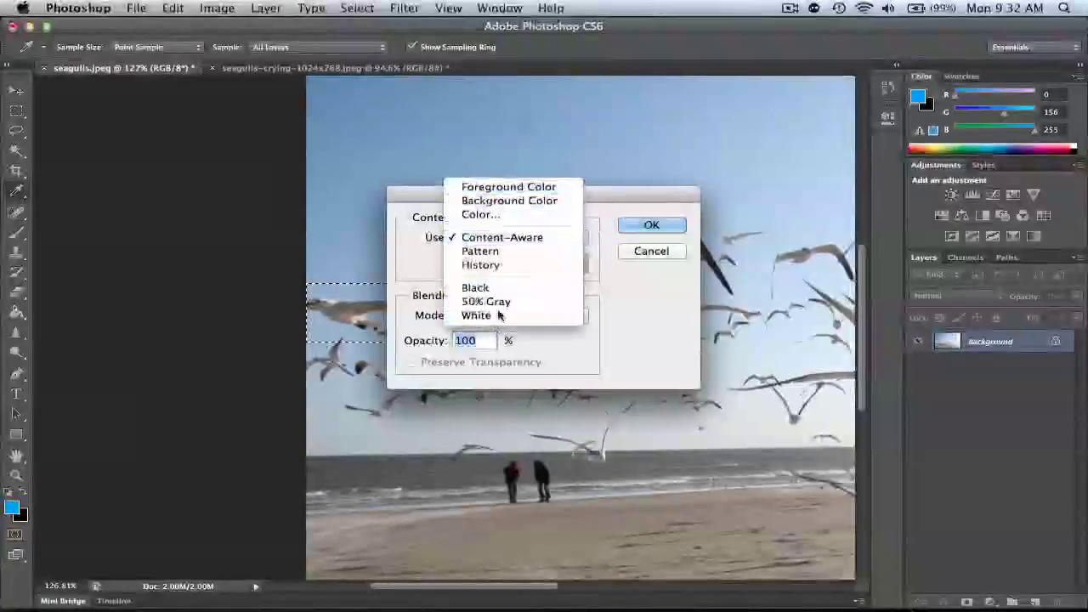
{"action": "left_click", "coordinate": [552, 237]}
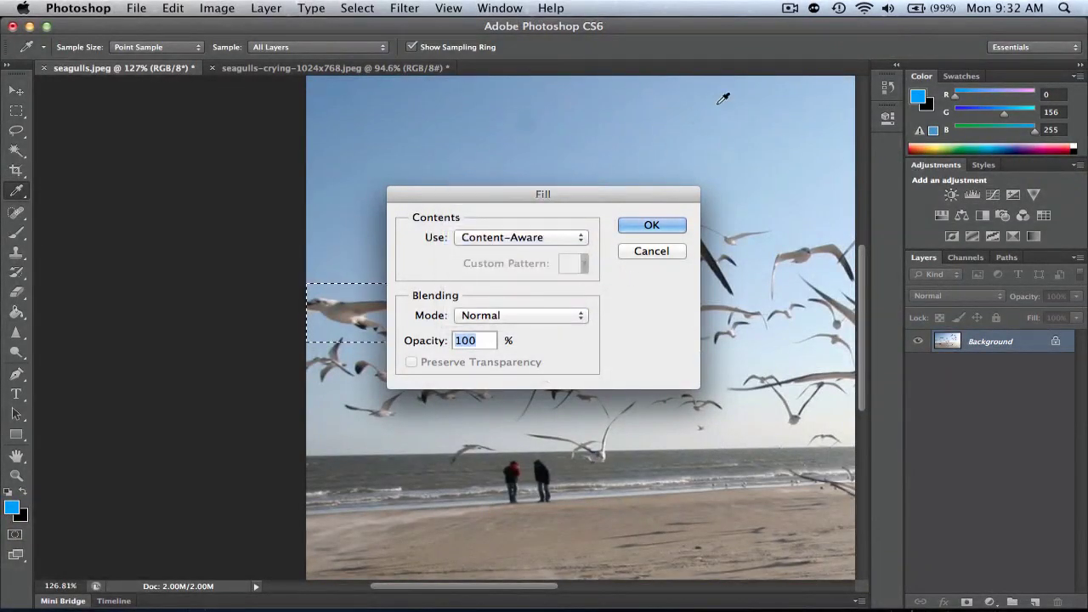
{"action": "left_click", "coordinate": [651, 225]}
{"action": "key", "text": "m"}
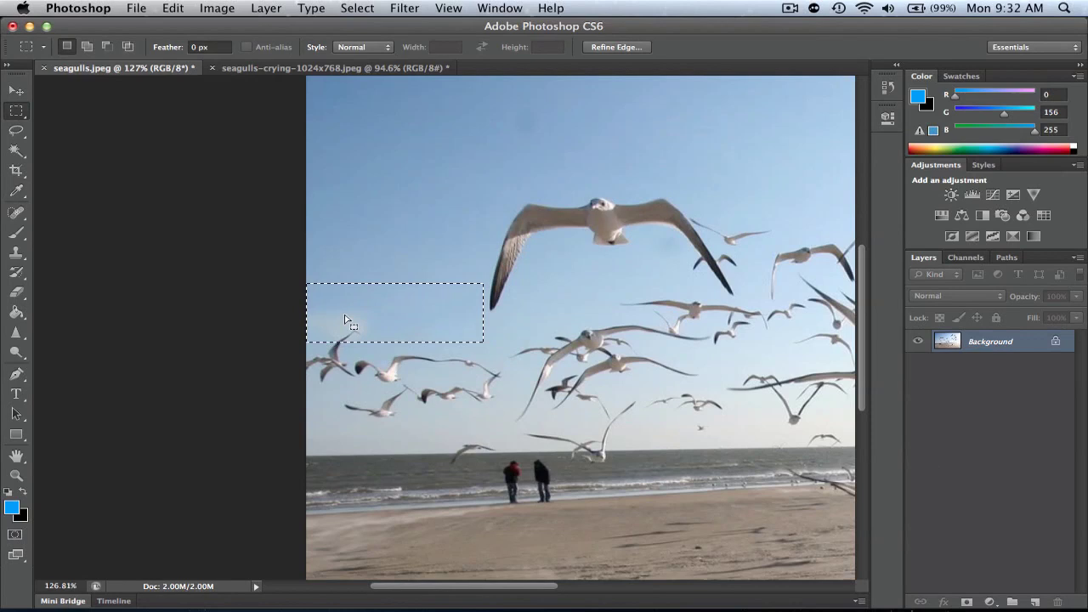
- Marquee the pale smudge and leftover wing tip near the left image edge, apply a Content-Aware fill, and deselect
{"action": "left_click_drag", "start_coordinate": [427, 315], "coordinate": [430, 211]}
{"action": "scroll", "coordinate": [329, 319], "scroll_direction": "up", "scroll_amount": 2}
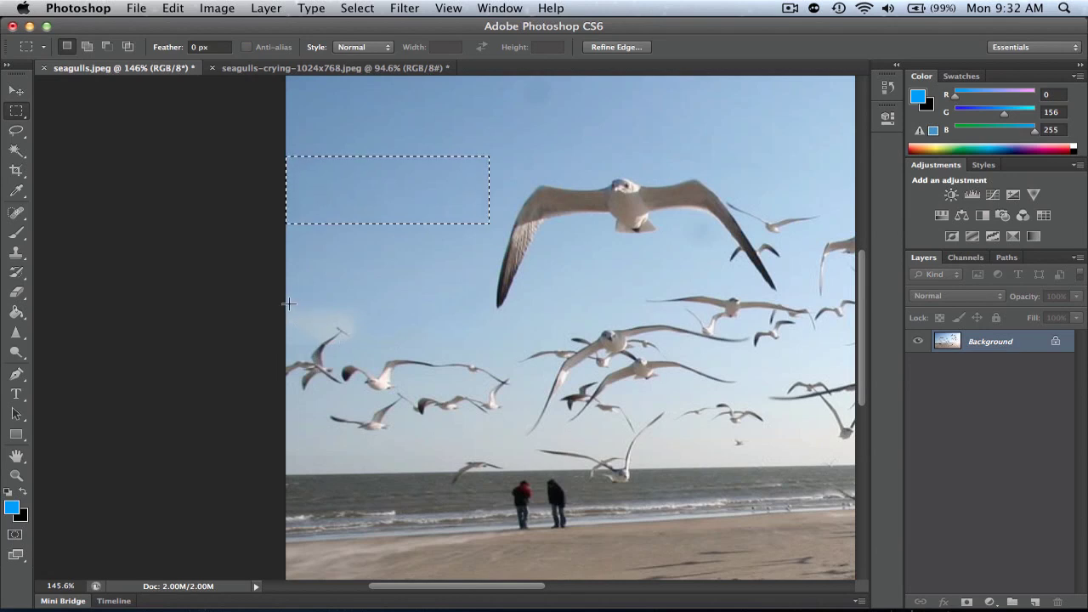
{"action": "left_click_drag", "start_coordinate": [291, 309], "coordinate": [386, 343]}
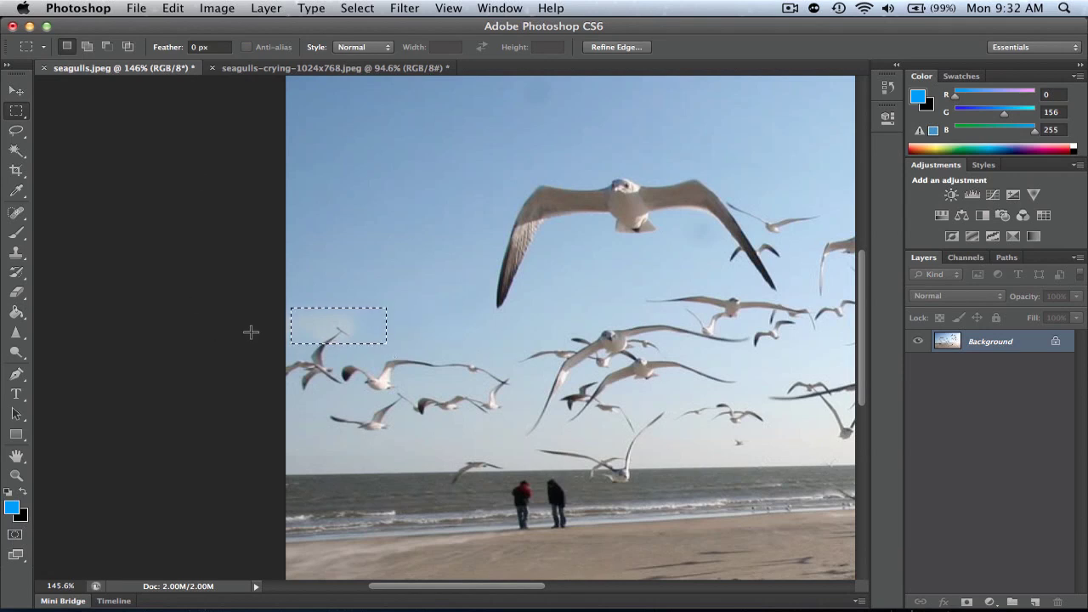
{"action": "right_click", "coordinate": [345, 326]}
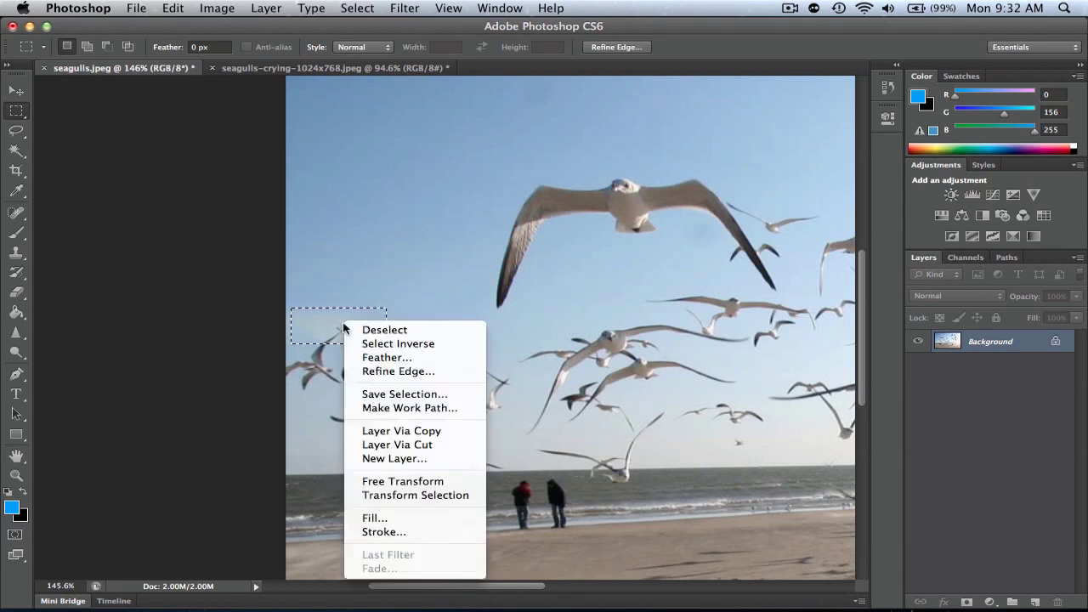
{"action": "left_click", "coordinate": [419, 520]}
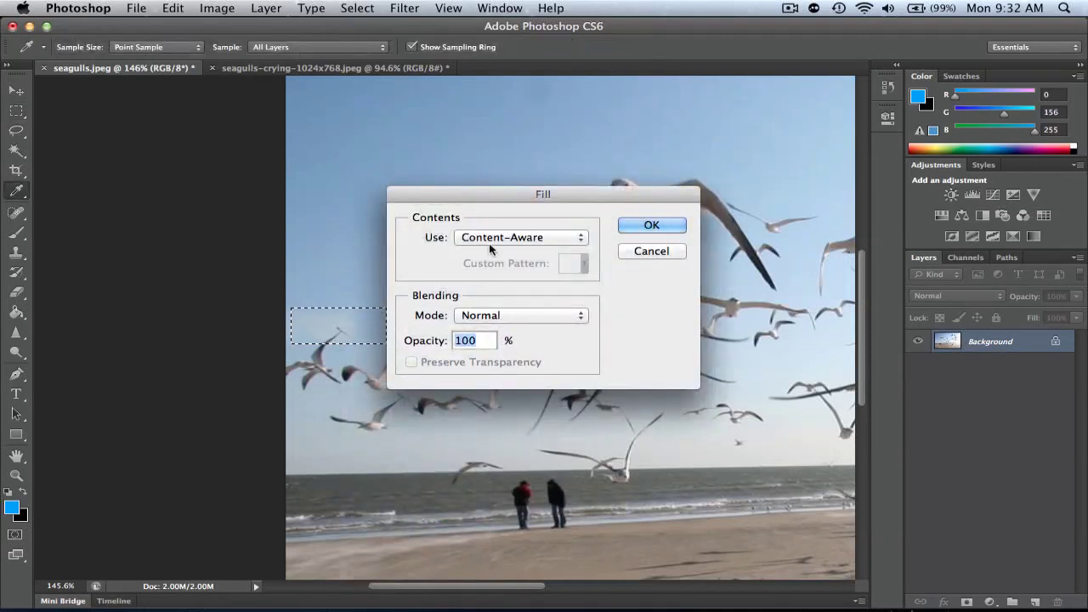
{"action": "left_click", "coordinate": [651, 227]}
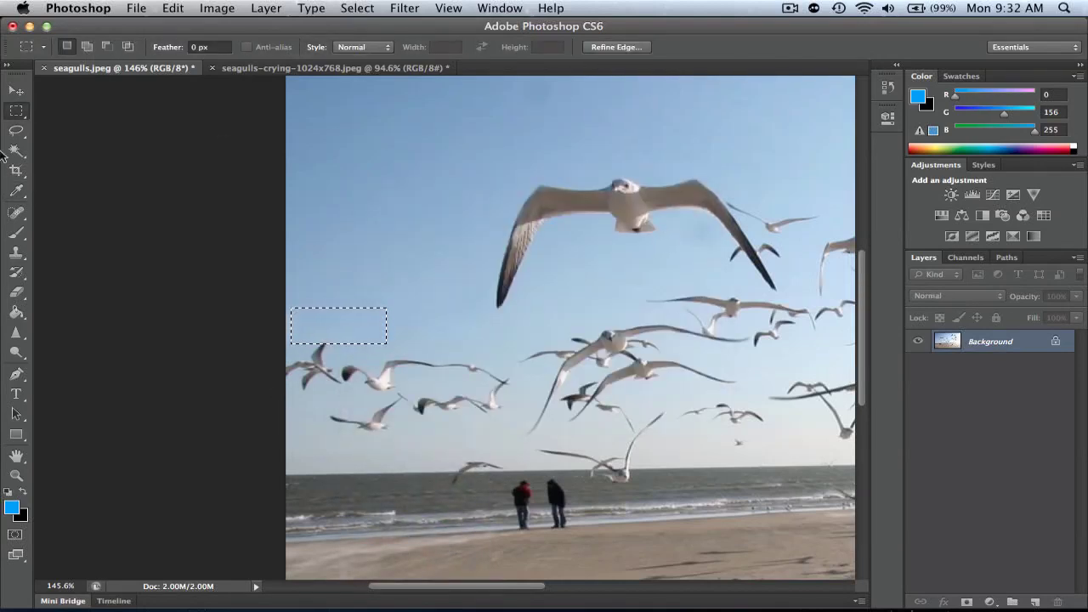
{"action": "left_click", "coordinate": [335, 208]}
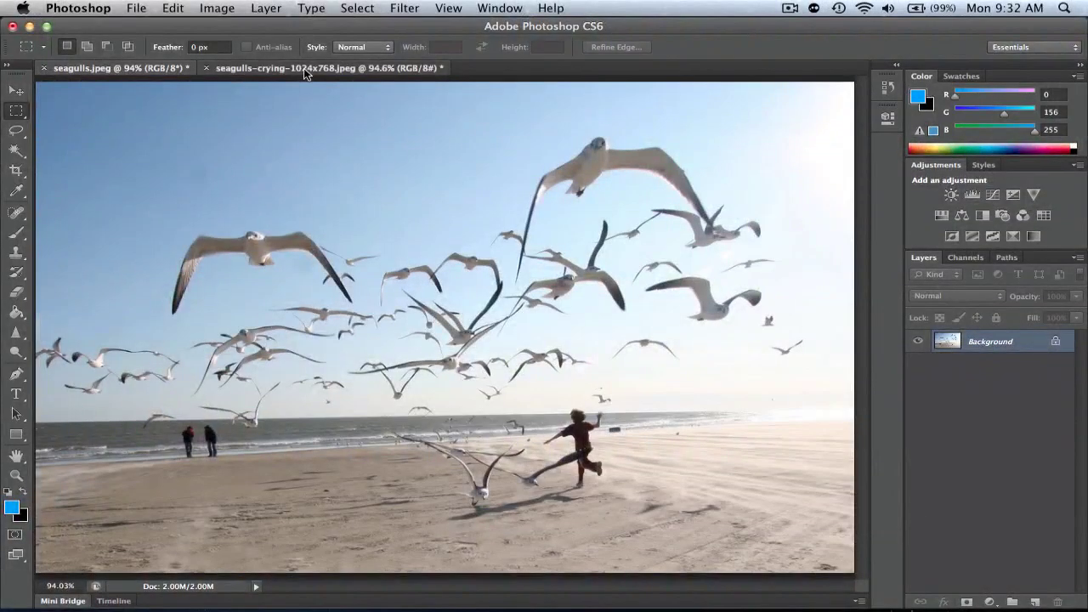
- In seagulls-crying-1024x768.jpeg, use the Clone Stamp to cover the upper bodies of the two people at the shoreline with water
{"action": "left_click", "coordinate": [303, 69]}
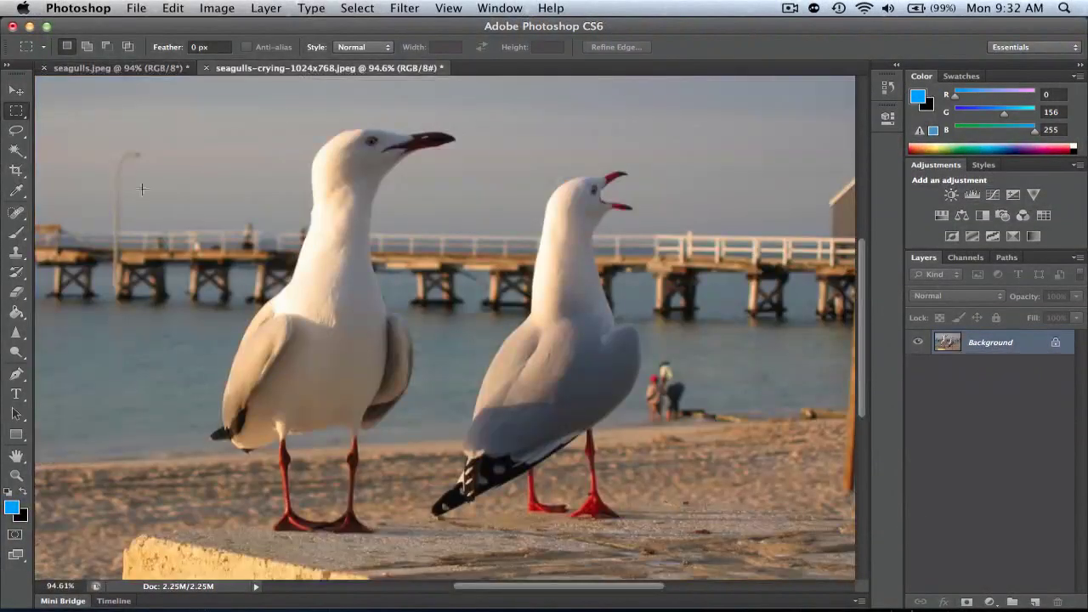
{"action": "left_click", "coordinate": [15, 252]}
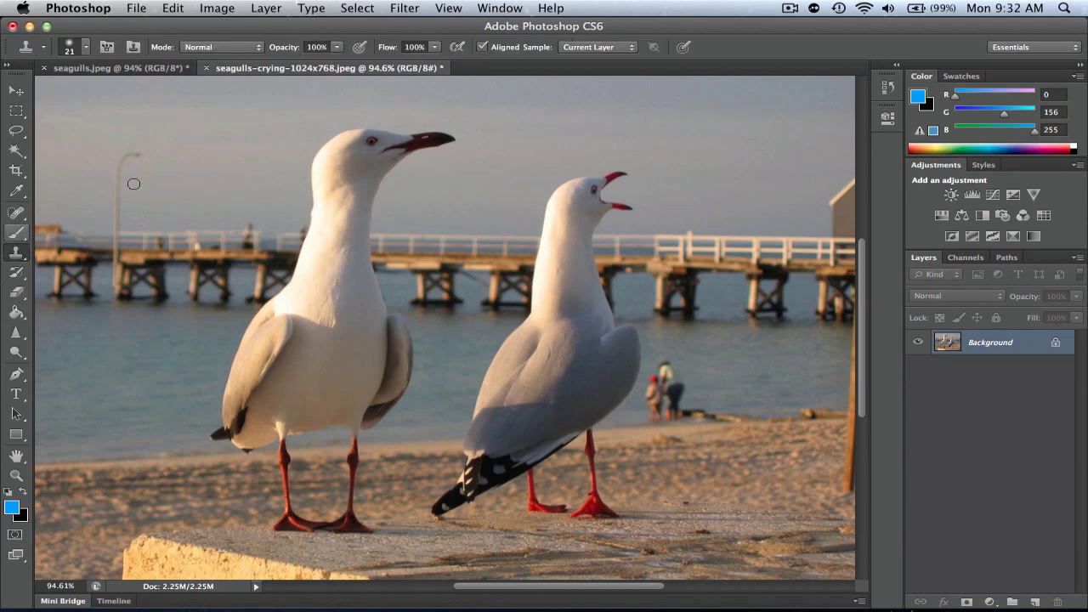
{"action": "scroll", "coordinate": [263, 206], "scroll_direction": "right", "scroll_amount": 10}
{"action": "scroll", "coordinate": [265, 206], "scroll_direction": "left", "scroll_amount": 4}
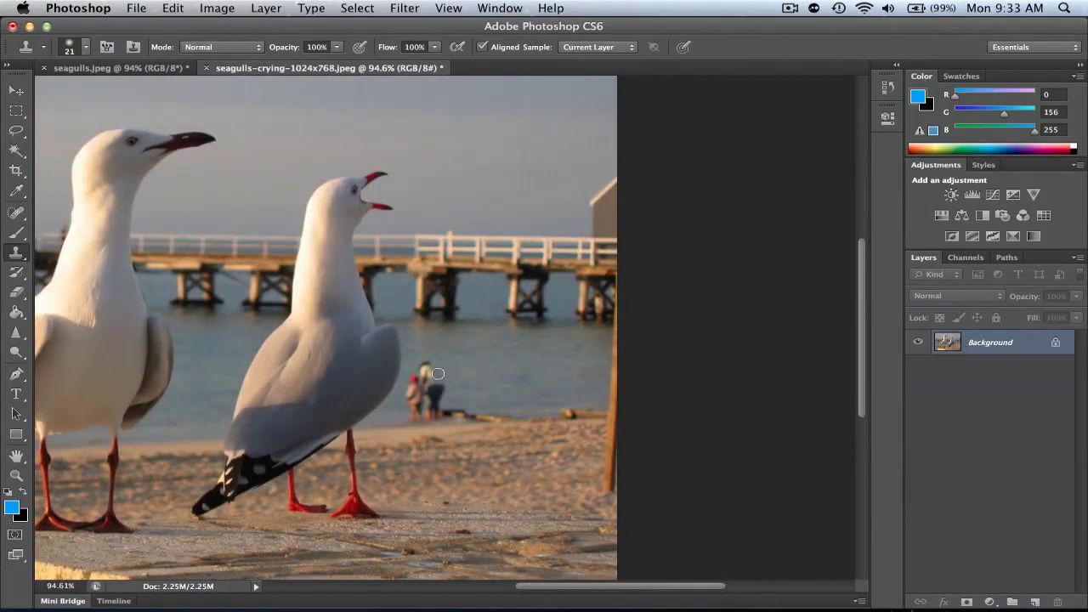
{"action": "scroll", "coordinate": [438, 374], "scroll_direction": "up", "scroll_amount": 5}
{"action": "scroll", "coordinate": [438, 374], "scroll_direction": "right", "scroll_amount": 2}
{"action": "scroll", "coordinate": [437, 374], "scroll_direction": "left", "scroll_amount": 1}
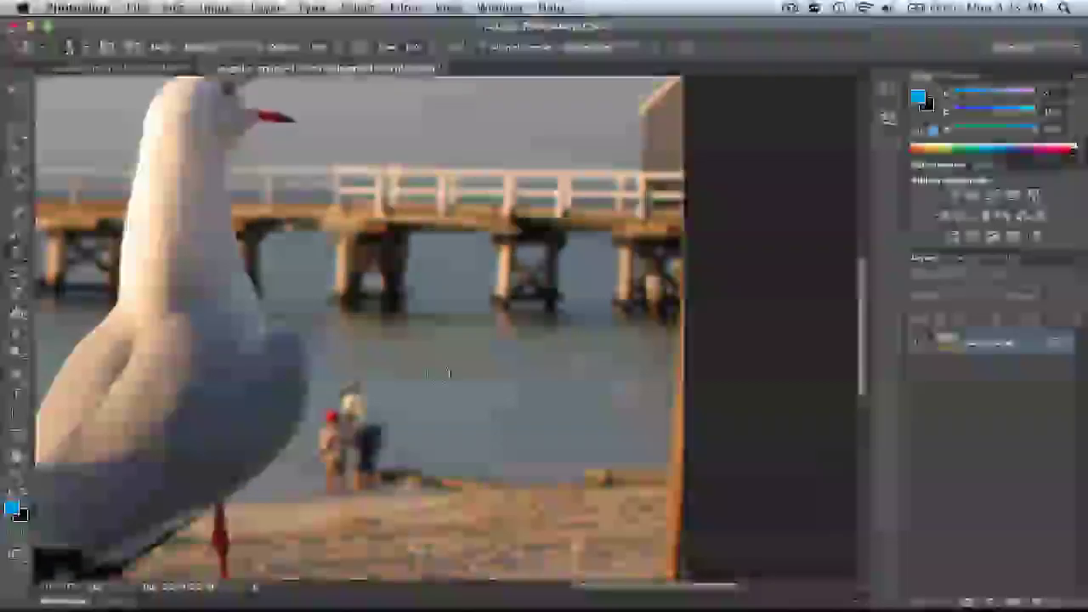
{"action": "scroll", "coordinate": [437, 374], "scroll_direction": "left", "scroll_amount": 1}
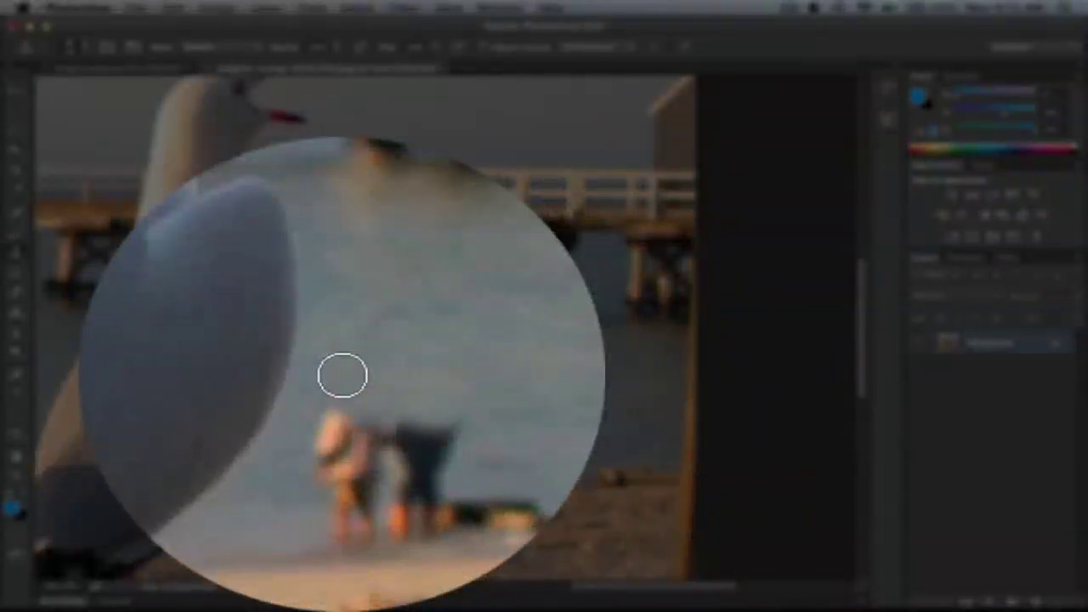
{"action": "left_click_drag", "start_coordinate": [343, 375], "coordinate": [363, 375]}
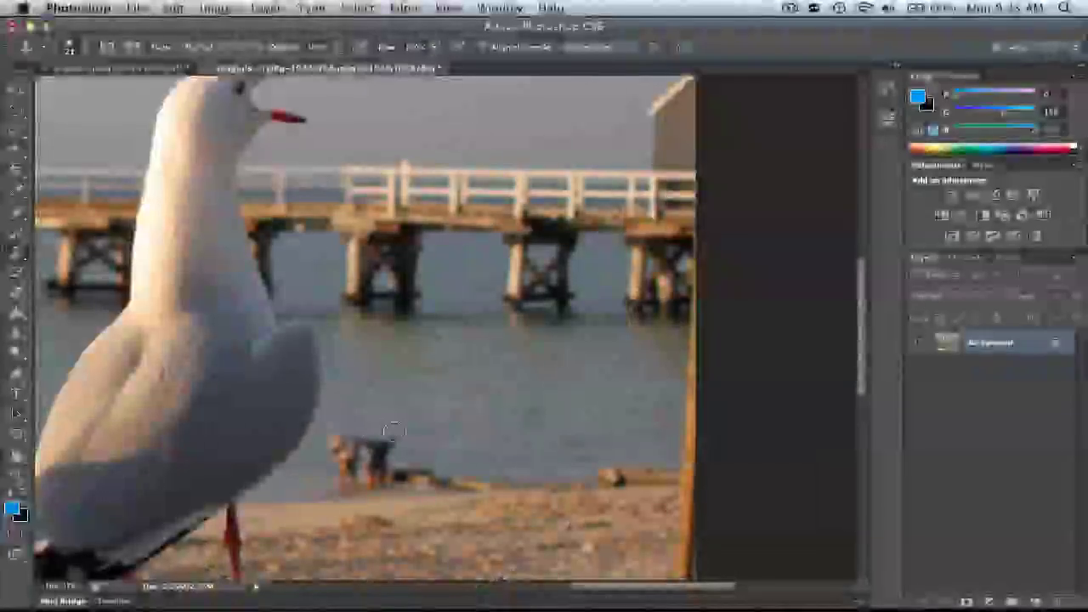
{"action": "left_click_drag", "start_coordinate": [396, 437], "coordinate": [342, 450]}
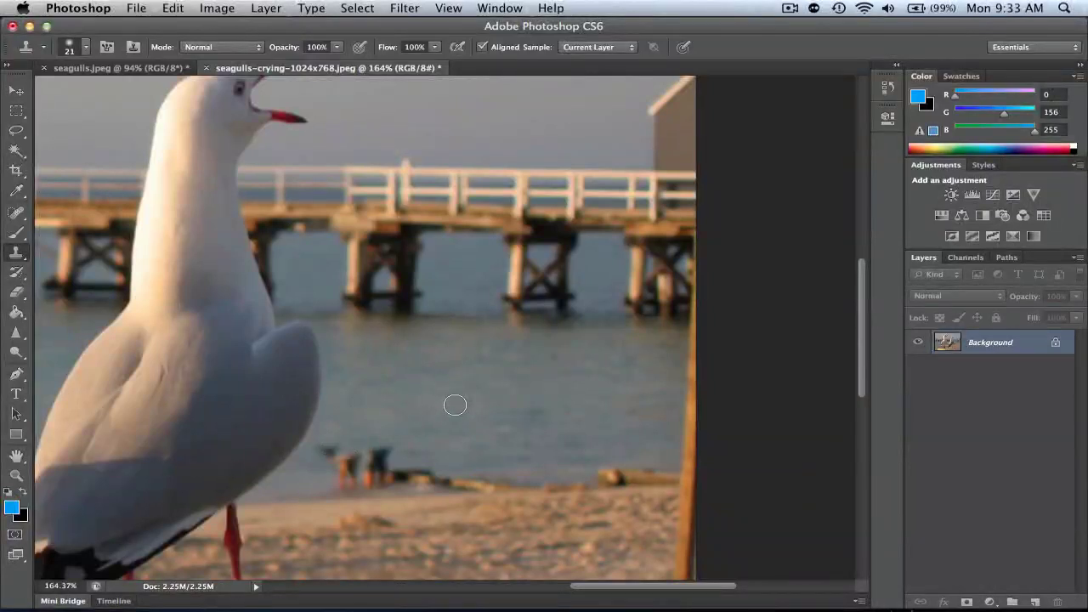
{"action": "mouse_move", "coordinate": [335, 437]}
{"action": "left_mouse_down"}
{"action": "mouse_move", "coordinate": [328, 451]}
{"action": "mouse_move", "coordinate": [385, 448]}
{"action": "mouse_move", "coordinate": [348, 456]}
{"action": "mouse_move", "coordinate": [379, 459]}
{"action": "left_mouse_up"}
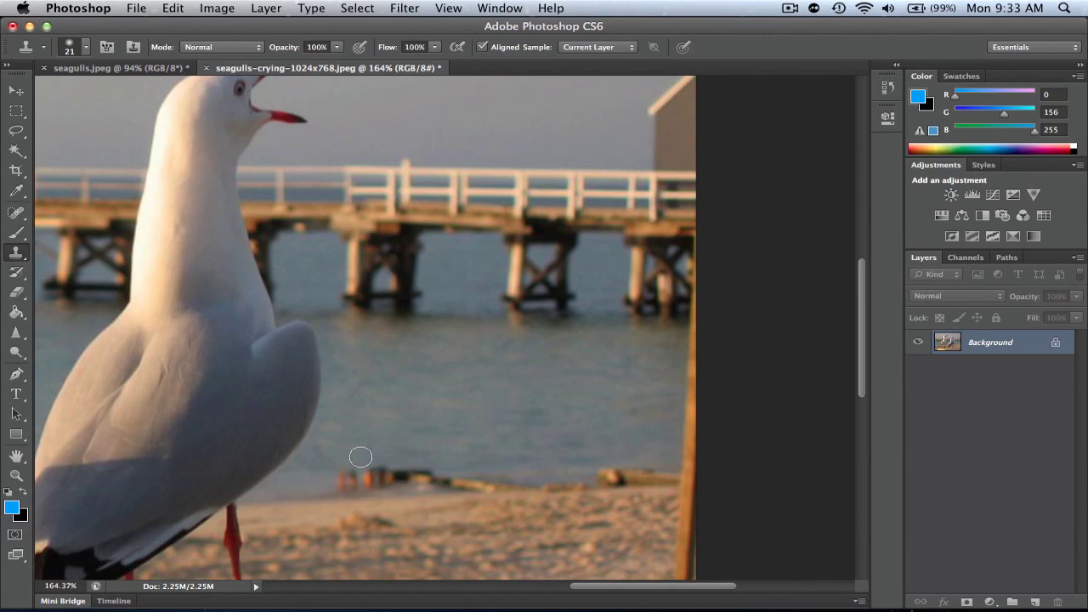
- Clone shoreline water over the two people's remaining legs beside the driftwood
{"action": "scroll", "coordinate": [359, 454], "scroll_direction": "up", "scroll_amount": 5}
{"action": "scroll", "coordinate": [361, 458], "scroll_direction": "down", "scroll_amount": 3}
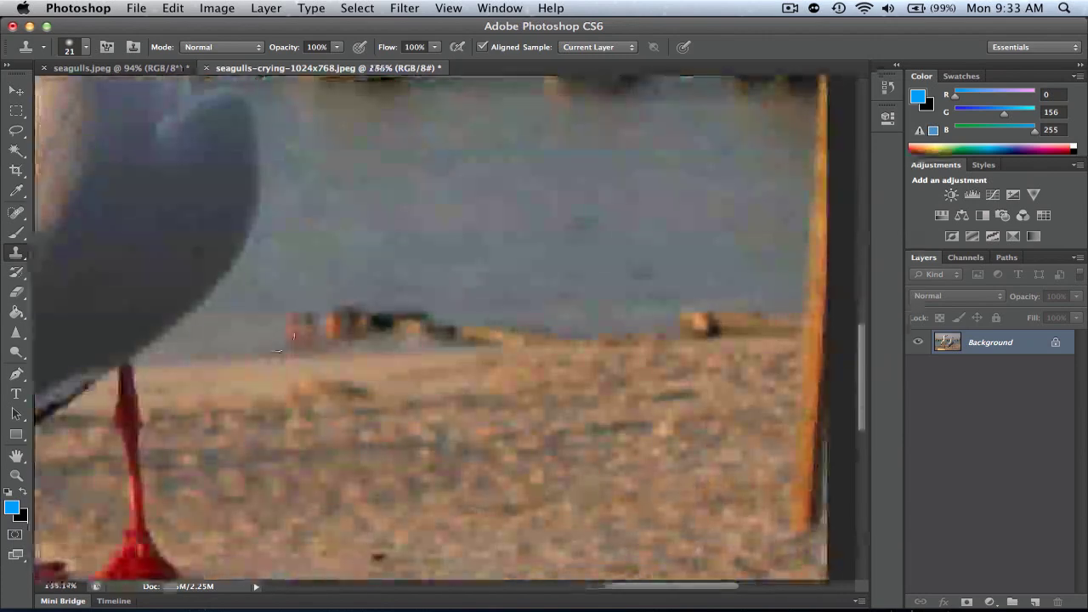
{"action": "left_click", "coordinate": [261, 324], "text": "alt"}
{"action": "mouse_move", "coordinate": [280, 326]}
{"action": "left_mouse_down"}
{"action": "mouse_move", "coordinate": [413, 321]}
{"action": "mouse_move", "coordinate": [326, 323]}
{"action": "left_mouse_up"}
{"action": "left_click", "coordinate": [251, 333], "text": "alt"}
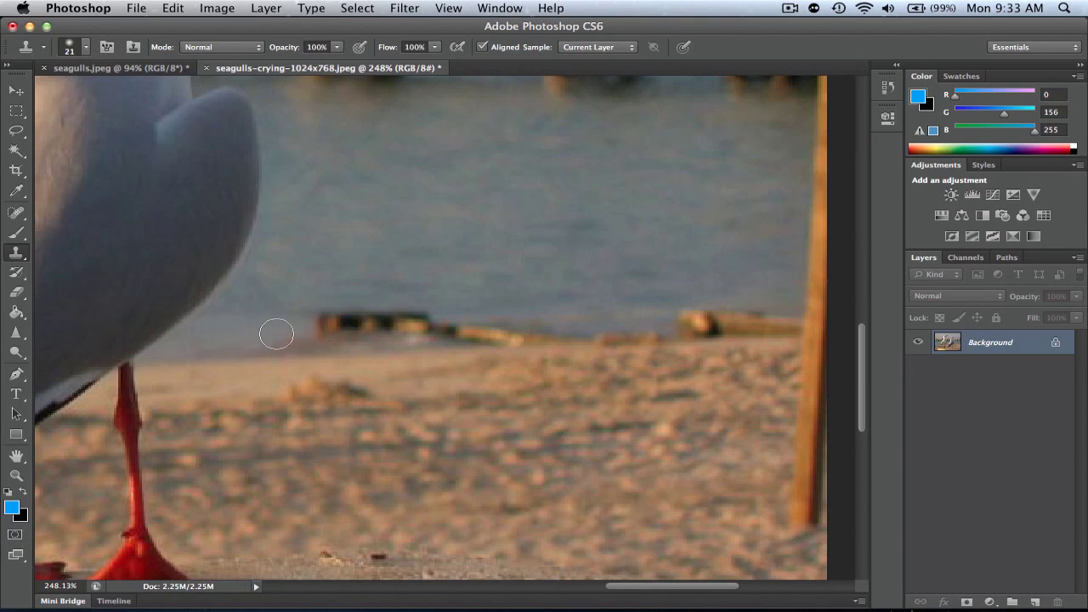
{"action": "left_click", "coordinate": [324, 323]}
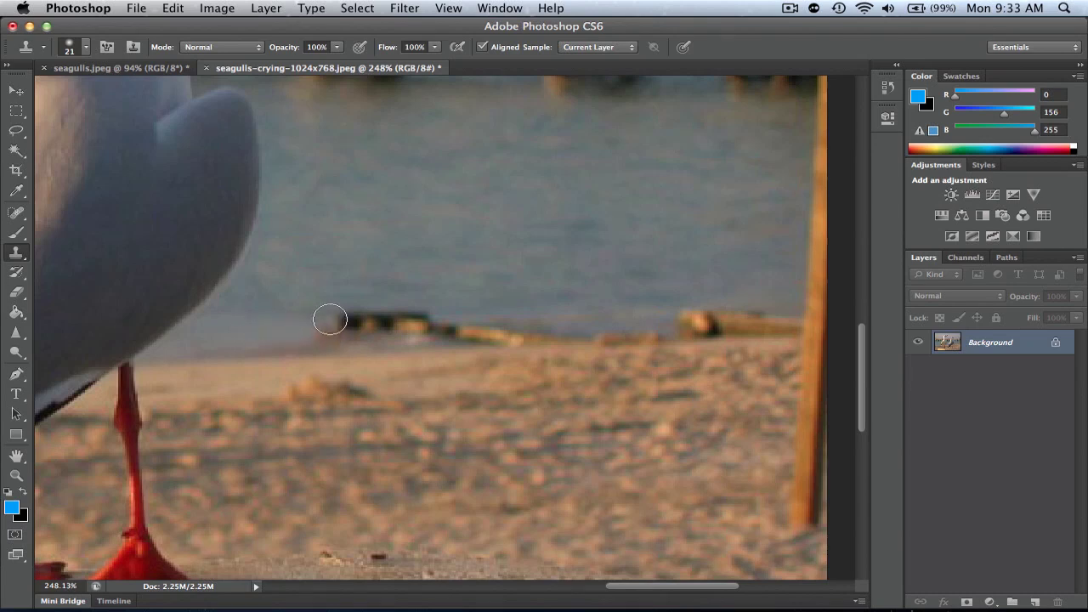
{"action": "key", "text": "super+z"}
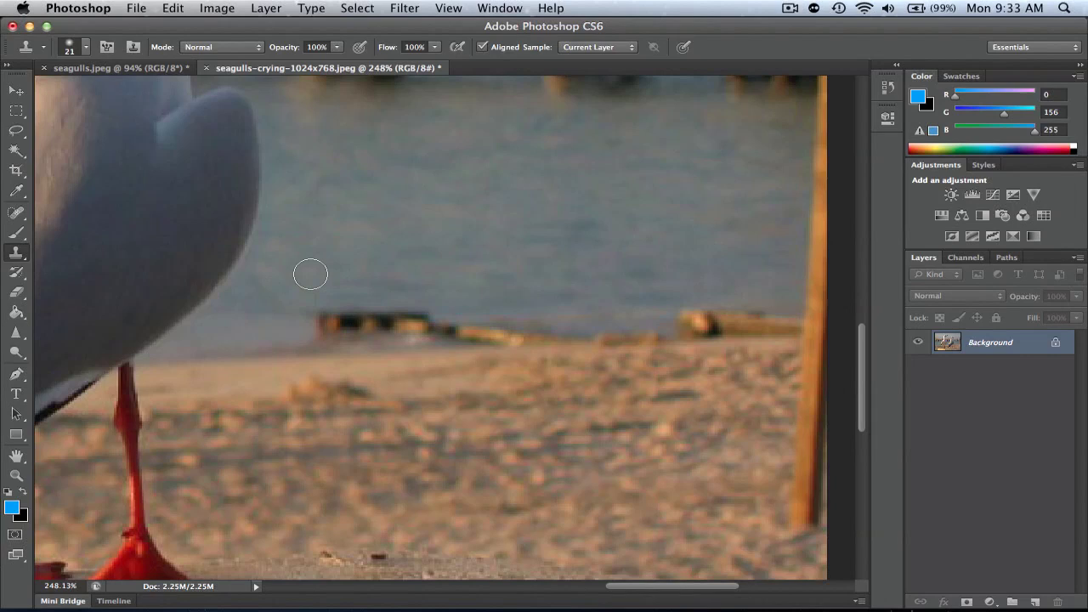
{"action": "left_click", "coordinate": [371, 277], "text": "alt"}
{"action": "mouse_move", "coordinate": [304, 320]}
{"action": "left_mouse_down"}
{"action": "mouse_move", "coordinate": [353, 320]}
{"action": "mouse_move", "coordinate": [338, 330]}
{"action": "left_mouse_up"}
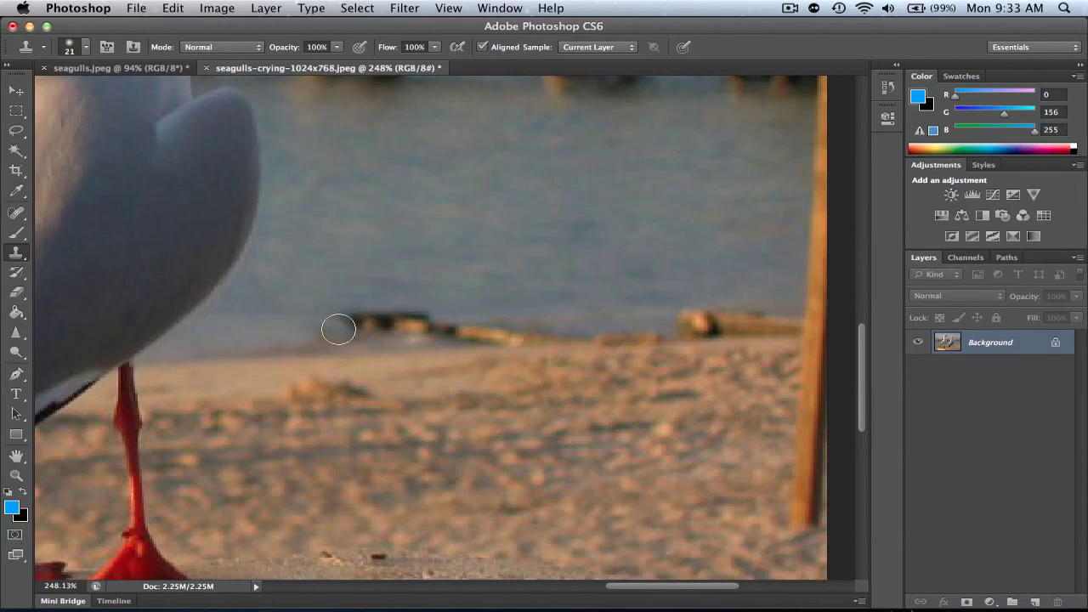
{"action": "key", "text": "super+z"}
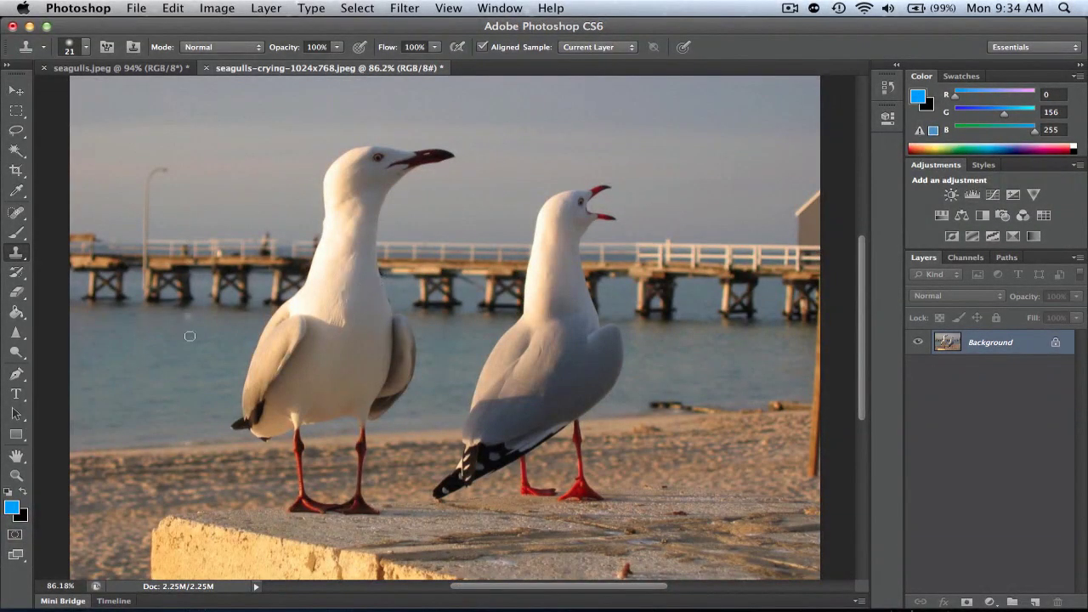
- Try to clone the taller gull's head and neck over the pier and water to its left
{"action": "mouse_move", "coordinate": [189, 336]}
{"action": "left_mouse_down"}
{"action": "mouse_move", "coordinate": [148, 370]}
{"action": "mouse_move", "coordinate": [182, 263]}
{"action": "mouse_move", "coordinate": [178, 332]}
{"action": "mouse_move", "coordinate": [125, 378]}
{"action": "mouse_move", "coordinate": [164, 171]}
{"action": "mouse_move", "coordinate": [265, 107]}
{"action": "left_mouse_up"}
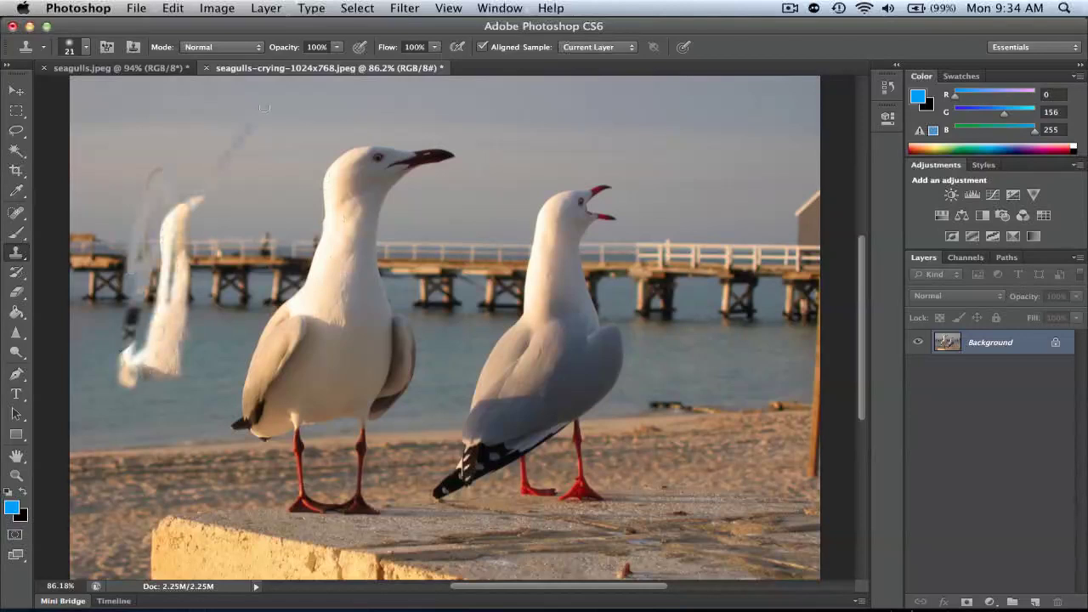
{"action": "mouse_move", "coordinate": [238, 207]}
{"action": "left_mouse_down"}
{"action": "mouse_move", "coordinate": [194, 232]}
{"action": "mouse_move", "coordinate": [186, 271]}
{"action": "mouse_move", "coordinate": [202, 232]}
{"action": "mouse_move", "coordinate": [271, 202]}
{"action": "mouse_move", "coordinate": [224, 243]}
{"action": "mouse_move", "coordinate": [240, 216]}
{"action": "left_mouse_up"}
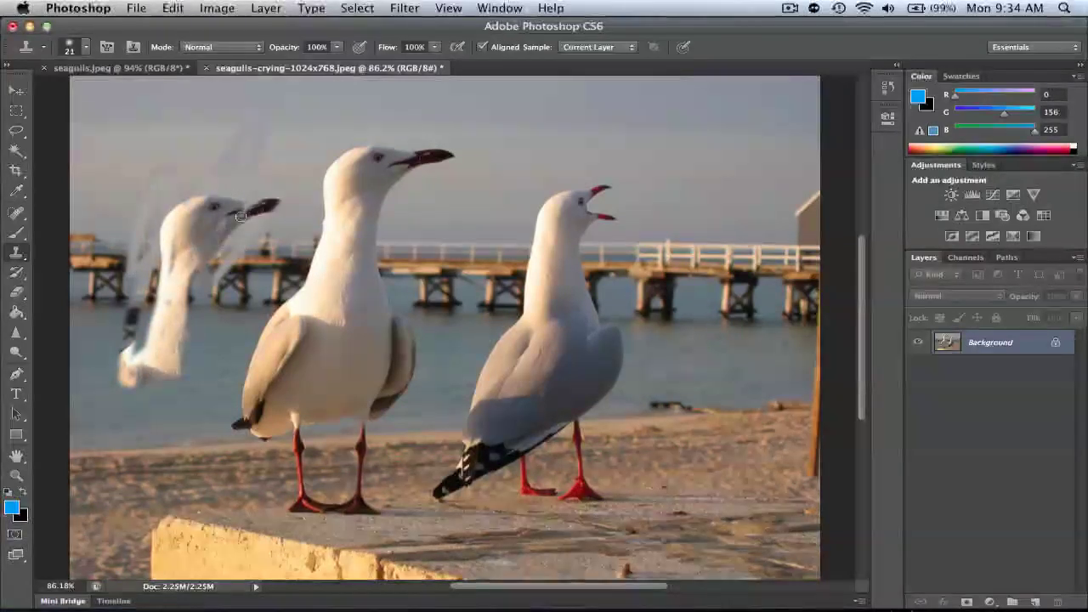
{"action": "key", "text": "super+z"}
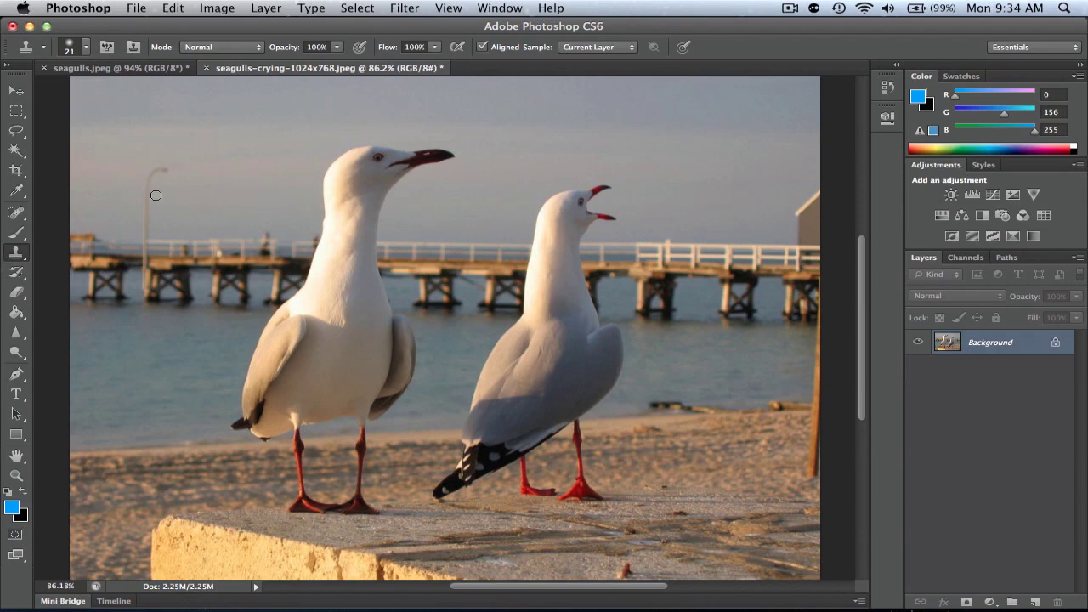
- Clone sky over the curved lamp post rising above the pier to the left of the taller gull
{"action": "scroll", "coordinate": [155, 195], "scroll_direction": "up", "scroll_amount": 2}
{"action": "scroll", "coordinate": [155, 195], "scroll_direction": "left", "scroll_amount": 5}
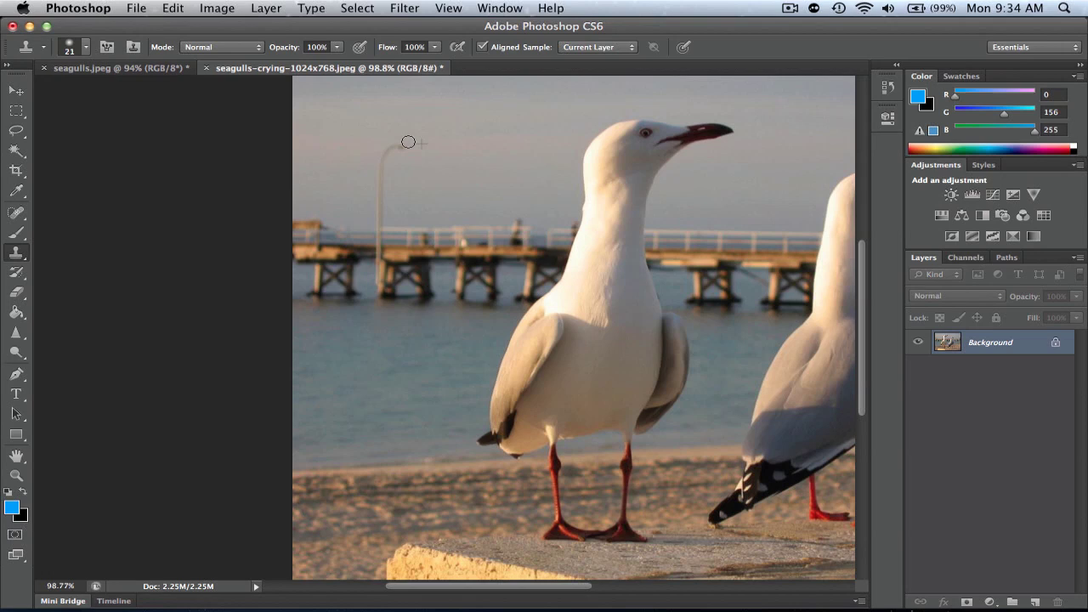
{"action": "mouse_move", "coordinate": [408, 142]}
{"action": "left_mouse_down"}
{"action": "mouse_move", "coordinate": [379, 169]}
{"action": "mouse_move", "coordinate": [391, 137]}
{"action": "mouse_move", "coordinate": [379, 161]}
{"action": "mouse_move", "coordinate": [380, 185]}
{"action": "mouse_move", "coordinate": [382, 136]}
{"action": "left_mouse_up"}
{"action": "left_click_drag", "start_coordinate": [378, 210], "coordinate": [382, 223]}
{"action": "scroll", "coordinate": [351, 199], "scroll_direction": "up", "scroll_amount": 5}
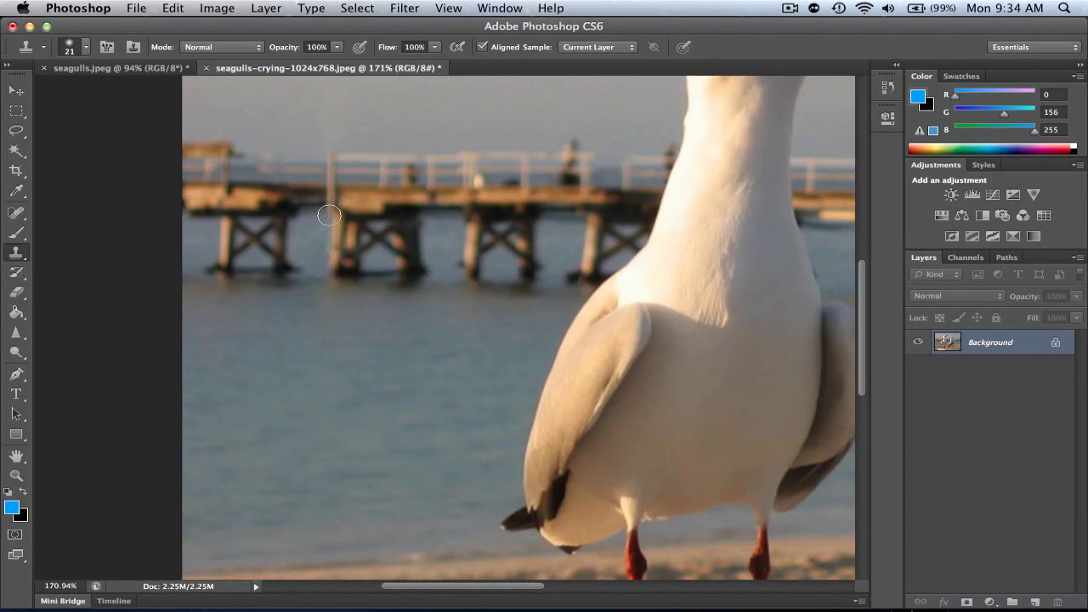
{"action": "scroll", "coordinate": [414, 234], "scroll_direction": "down", "scroll_amount": 4}
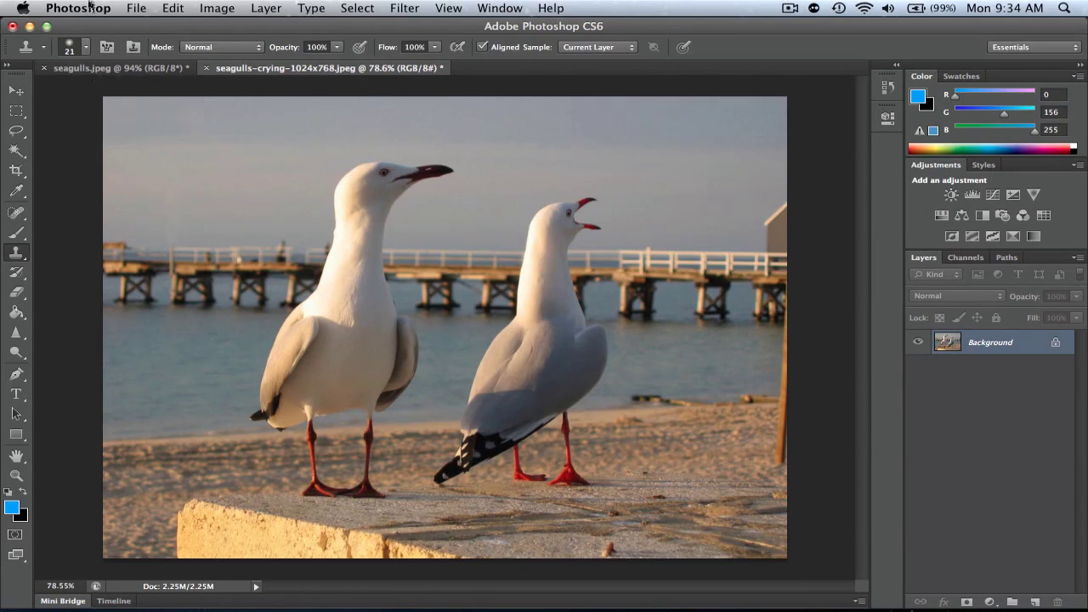
- In seagulls.jpeg, use the Clone Stamp to cover the heads, torsos and waists of the two people at the shoreline with sea water
{"action": "left_click", "coordinate": [111, 67]}
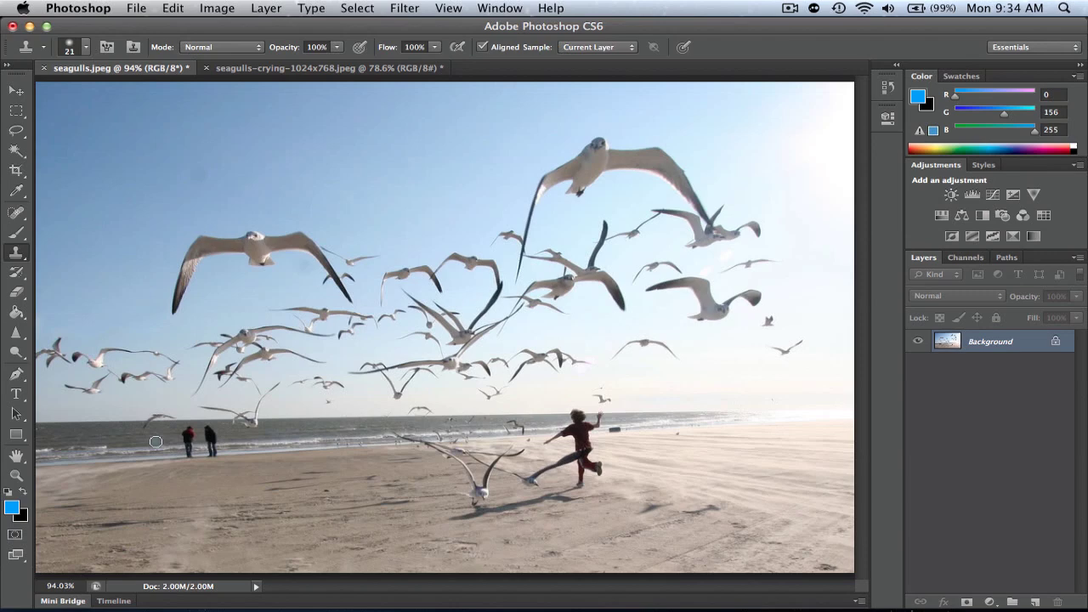
{"action": "scroll", "coordinate": [152, 435], "scroll_direction": "up", "scroll_amount": 3}
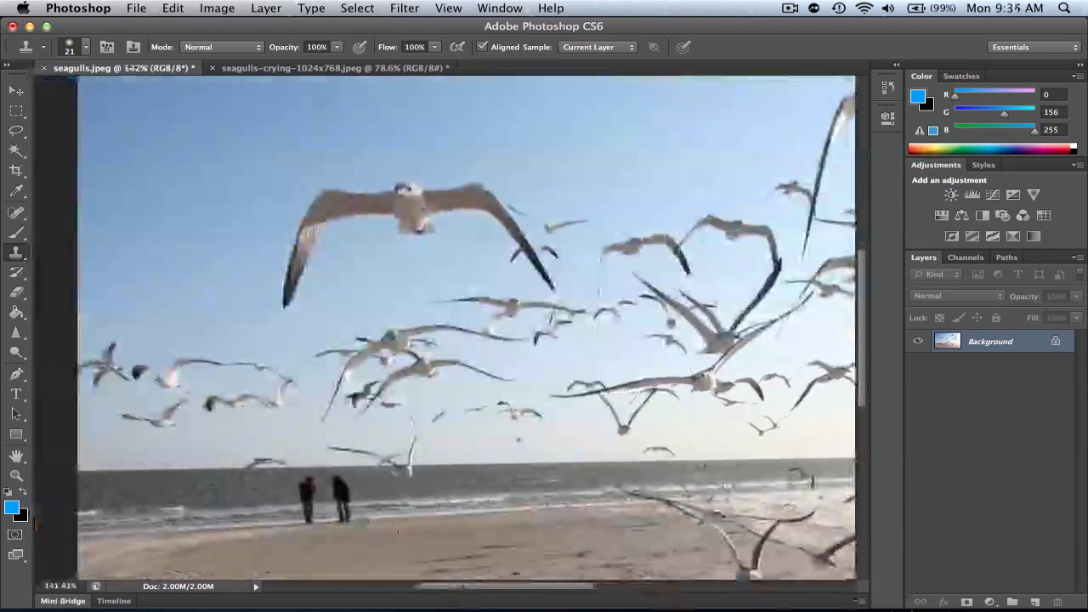
{"action": "scroll", "coordinate": [335, 478], "scroll_direction": "up", "scroll_amount": 3}
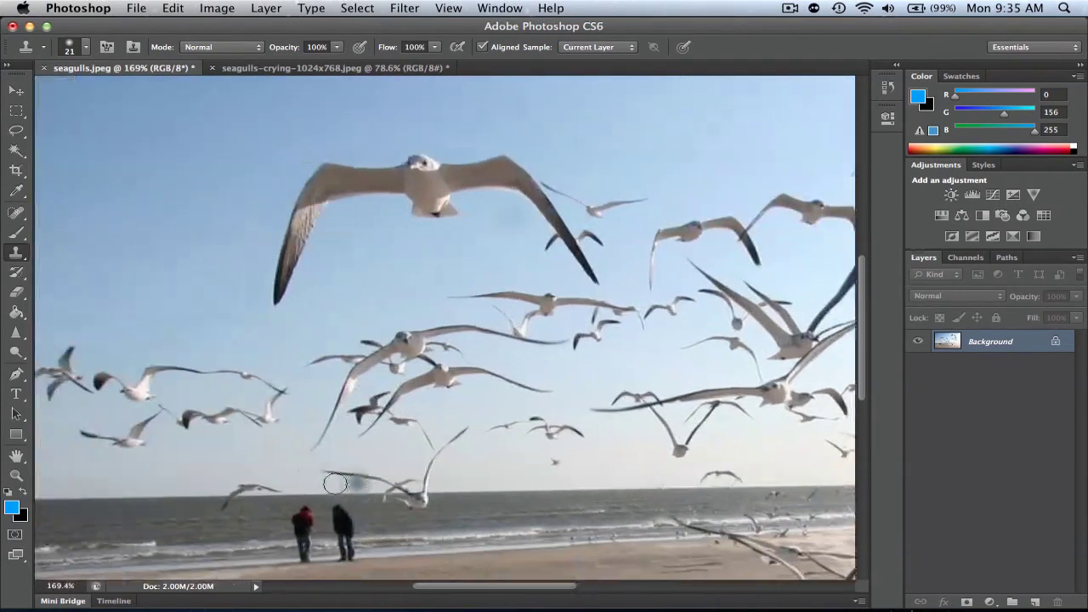
{"action": "scroll", "coordinate": [335, 478], "scroll_direction": "down", "scroll_amount": 2}
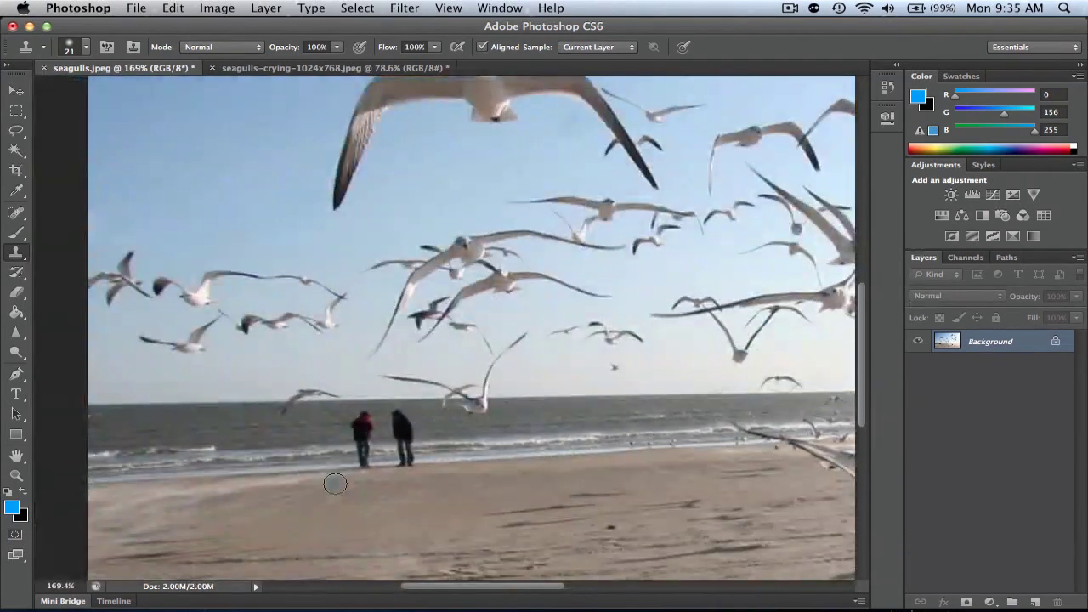
{"action": "left_click", "coordinate": [330, 418], "text": "alt"}
{"action": "mouse_move", "coordinate": [353, 418]}
{"action": "left_mouse_down"}
{"action": "mouse_move", "coordinate": [448, 420]}
{"action": "mouse_move", "coordinate": [423, 421]}
{"action": "left_mouse_up"}
{"action": "left_click", "coordinate": [432, 426], "text": "alt"}
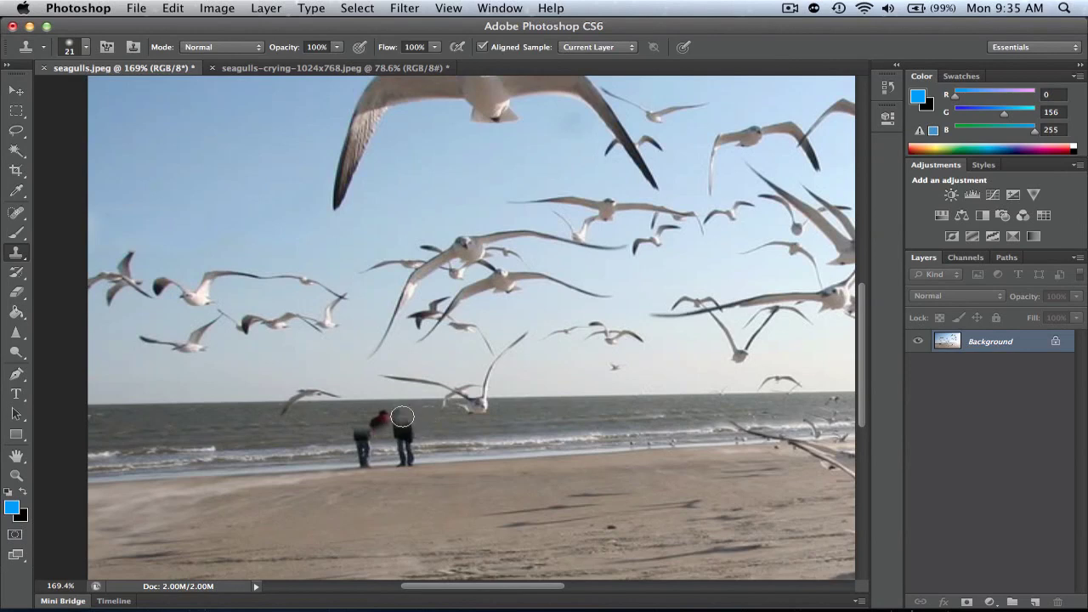
{"action": "mouse_move", "coordinate": [390, 416]}
{"action": "left_mouse_down"}
{"action": "mouse_move", "coordinate": [335, 417]}
{"action": "mouse_move", "coordinate": [413, 416]}
{"action": "mouse_move", "coordinate": [426, 432]}
{"action": "mouse_move", "coordinate": [377, 427]}
{"action": "mouse_move", "coordinate": [387, 431]}
{"action": "left_mouse_up"}
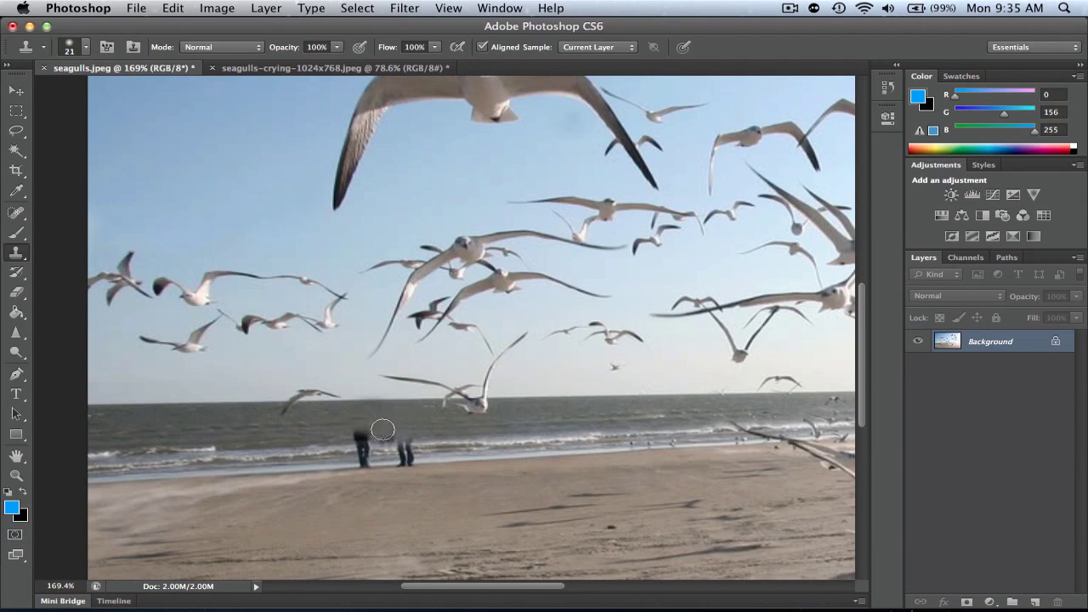
{"action": "mouse_move", "coordinate": [318, 433]}
{"action": "left_mouse_down"}
{"action": "mouse_move", "coordinate": [369, 442]}
{"action": "mouse_move", "coordinate": [352, 442]}
{"action": "mouse_move", "coordinate": [383, 432]}
{"action": "left_mouse_up"}
{"action": "left_click", "coordinate": [401, 432]}
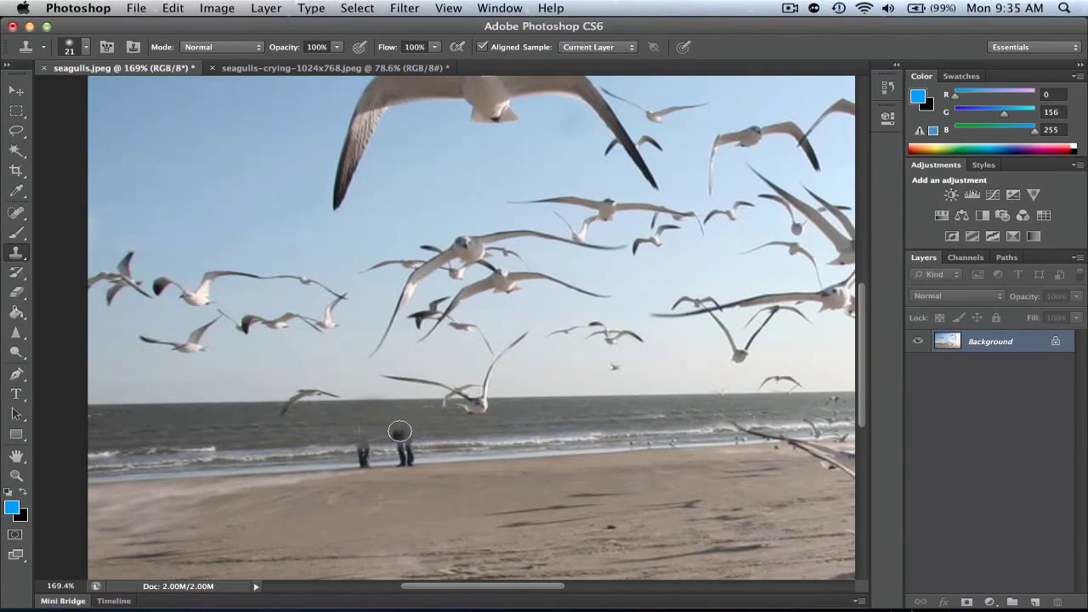
{"action": "left_click", "coordinate": [441, 430], "text": "alt"}
- Clone the breaking waves and wet shoreline over the two people's remaining legs and feet
{"action": "scroll", "coordinate": [444, 449], "scroll_direction": "up", "scroll_amount": 2}
{"action": "scroll", "coordinate": [444, 449], "scroll_direction": "up", "scroll_amount": 3}
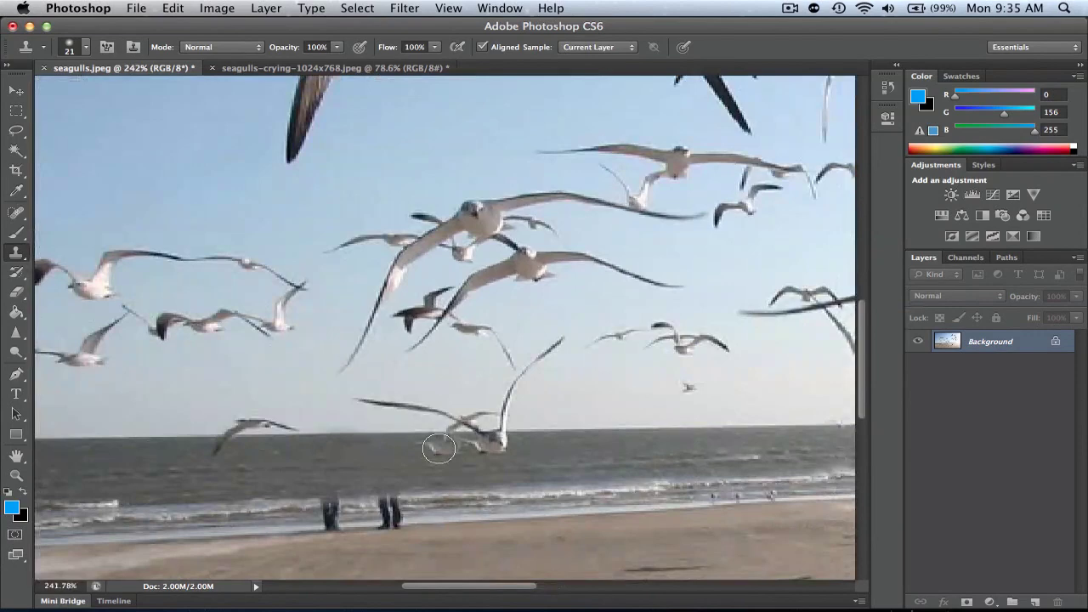
{"action": "scroll", "coordinate": [437, 445], "scroll_direction": "down", "scroll_amount": 4}
{"action": "mouse_move", "coordinate": [357, 349]}
{"action": "left_mouse_down"}
{"action": "mouse_move", "coordinate": [314, 345]}
{"action": "mouse_move", "coordinate": [327, 346]}
{"action": "left_mouse_up"}
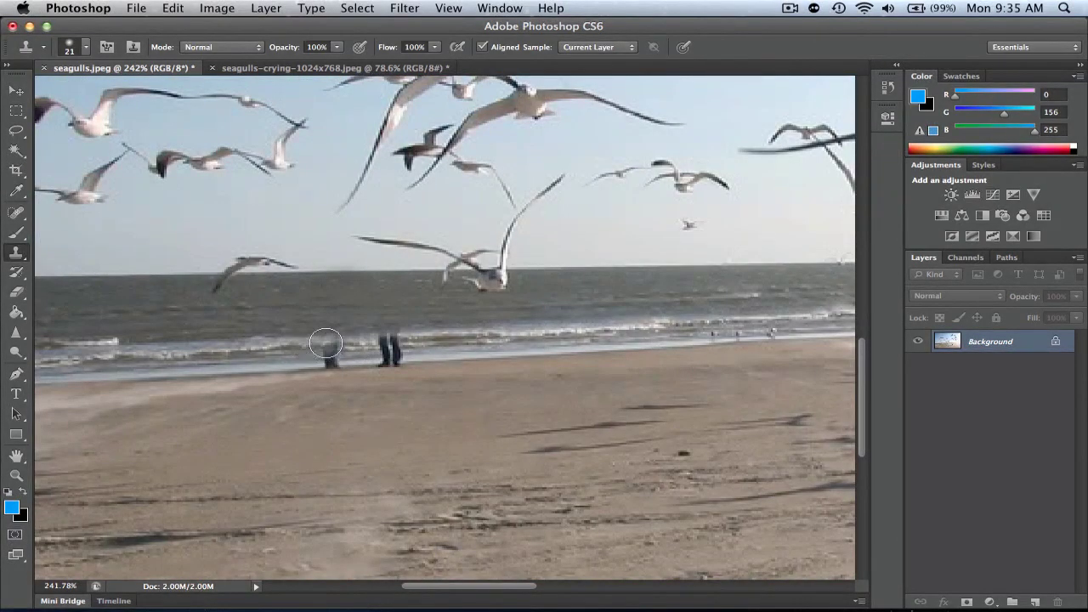
{"action": "left_click", "coordinate": [414, 338], "text": "alt"}
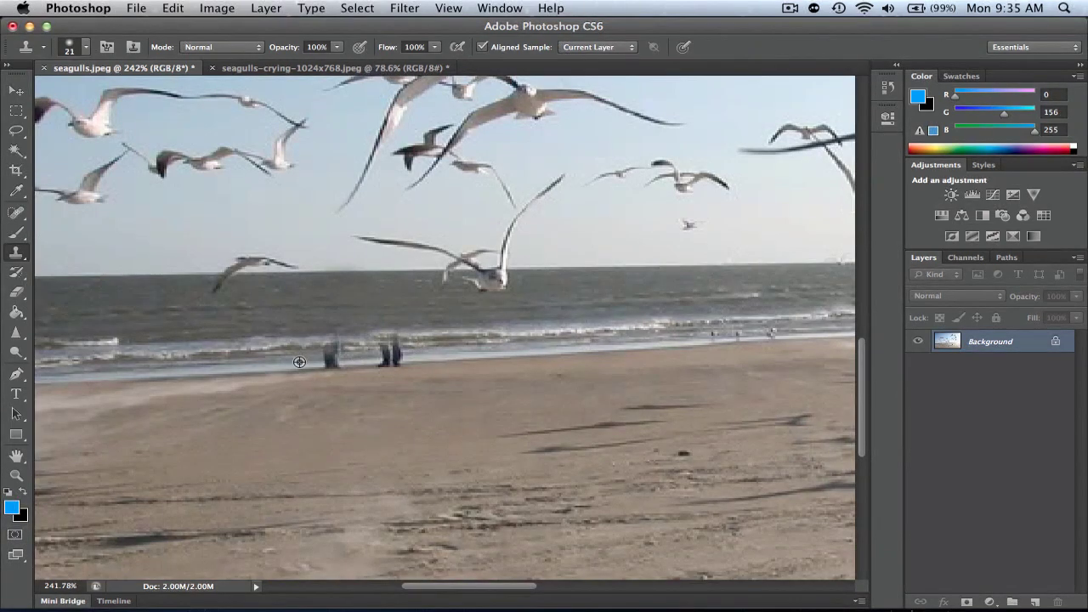
{"action": "left_click_drag", "start_coordinate": [301, 361], "coordinate": [325, 360]}
{"action": "left_click_drag", "start_coordinate": [396, 355], "coordinate": [334, 357]}
{"action": "left_click", "coordinate": [382, 345], "text": "alt"}
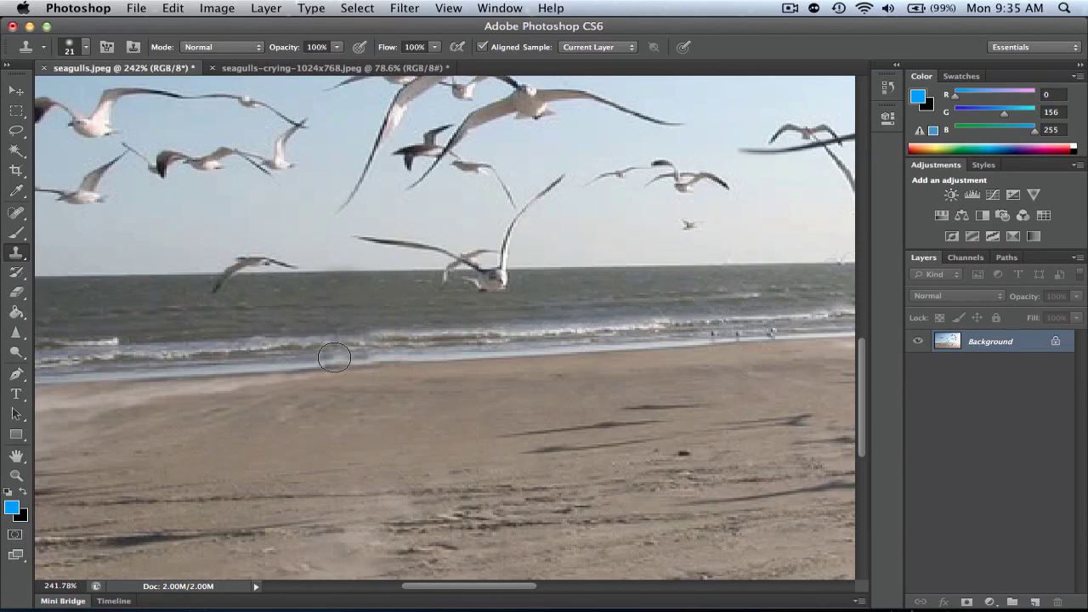